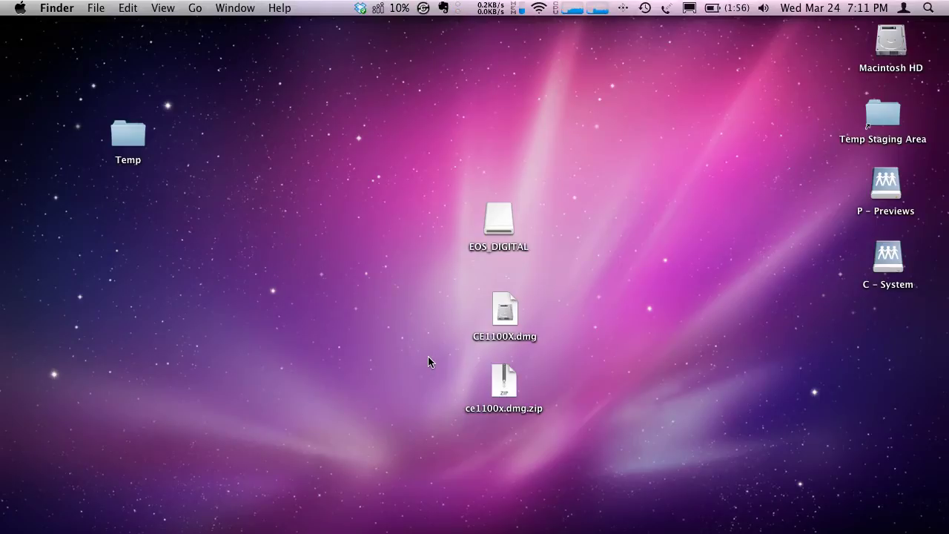
Install the Canon EOS MOVIE Plugin-E1 for Final Cut Pro from the CE1100X disk image, accepting the license.
{"action": "double_click", "coordinate": [511, 318]}
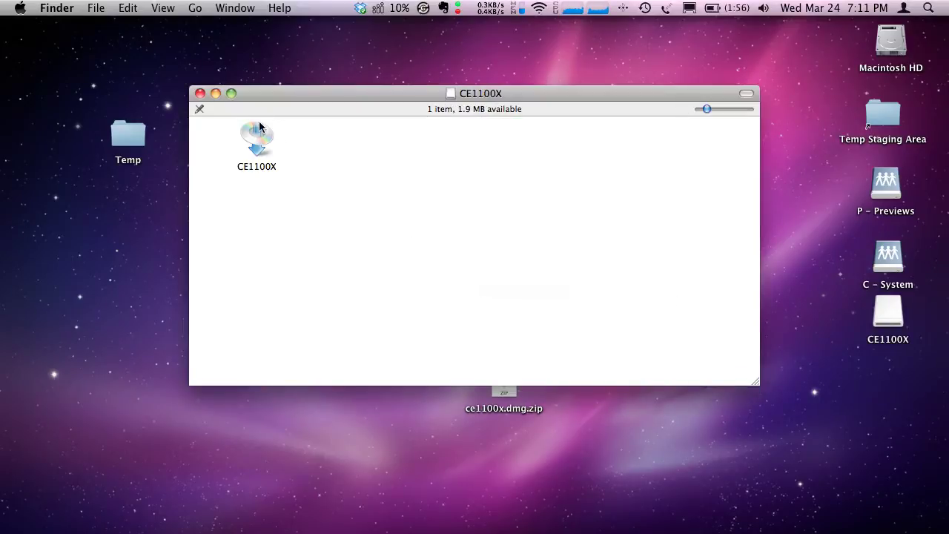
{"action": "left_click", "coordinate": [258, 136]}
{"action": "double_click", "coordinate": [258, 136]}
{"action": "left_click", "coordinate": [631, 242]}
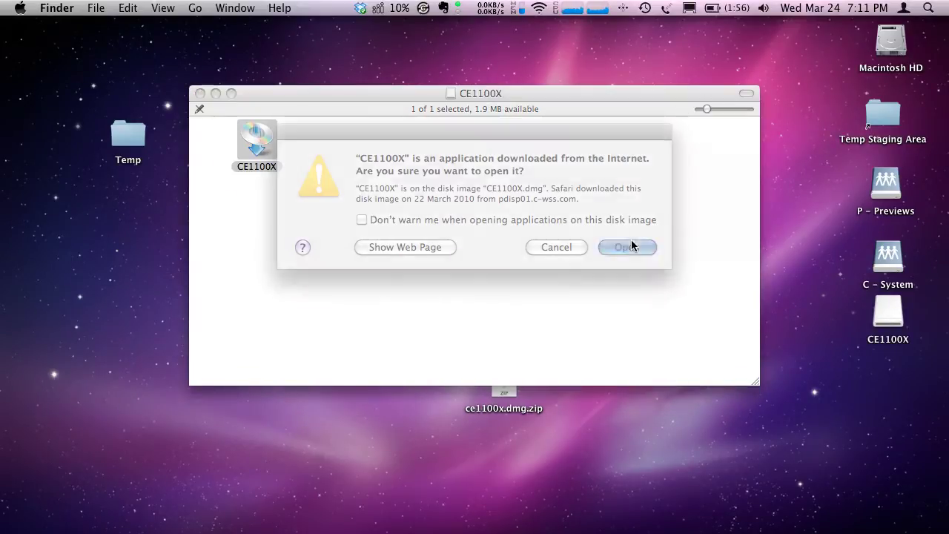
{"action": "left_click", "coordinate": [497, 393]}
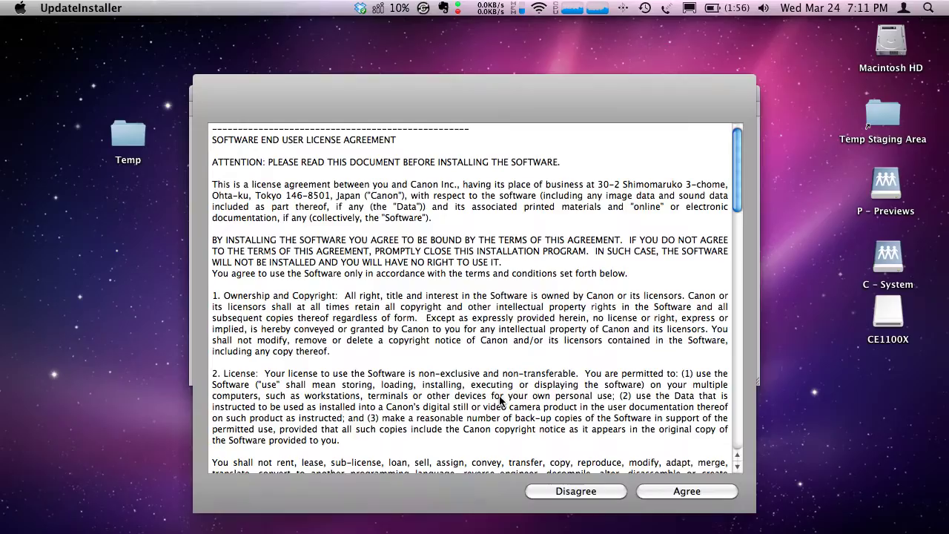
{"action": "left_click", "coordinate": [703, 492]}
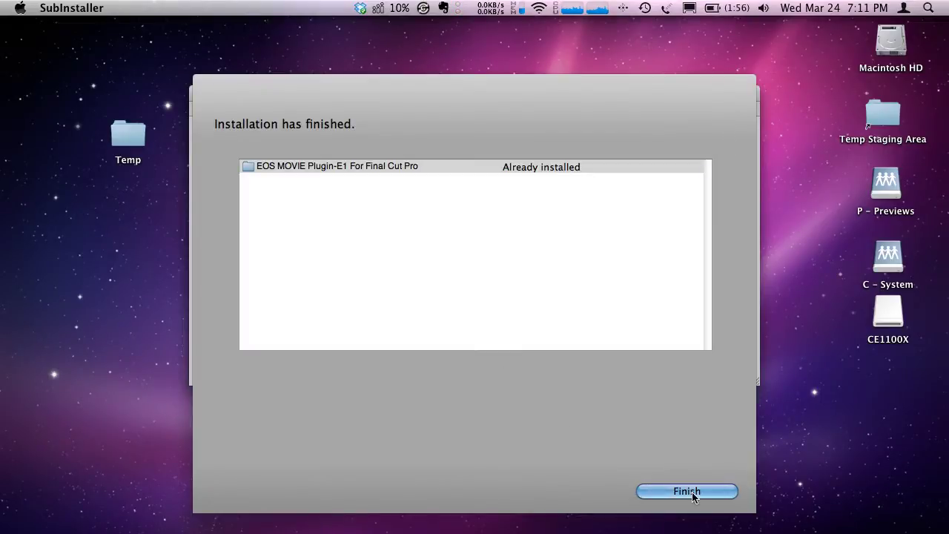
{"action": "left_click", "coordinate": [692, 492]}
{"action": "left_click", "coordinate": [200, 94]}
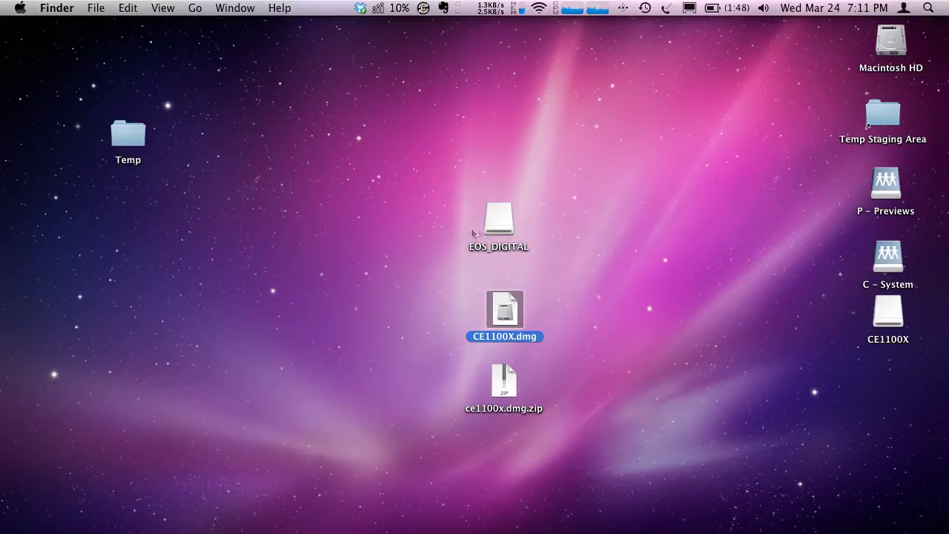
{"action": "double_click", "coordinate": [499, 215]}
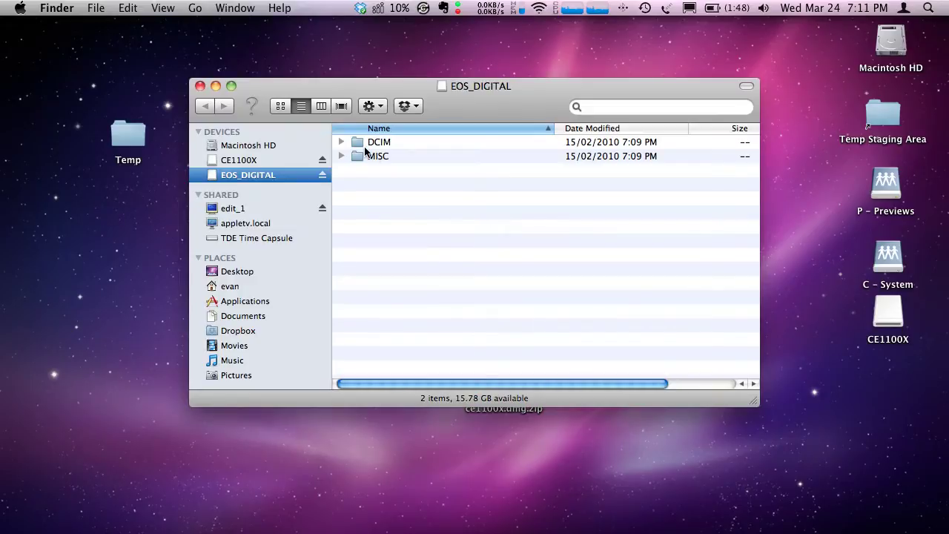
{"action": "double_click", "coordinate": [358, 143]}
{"action": "double_click", "coordinate": [357, 143]}
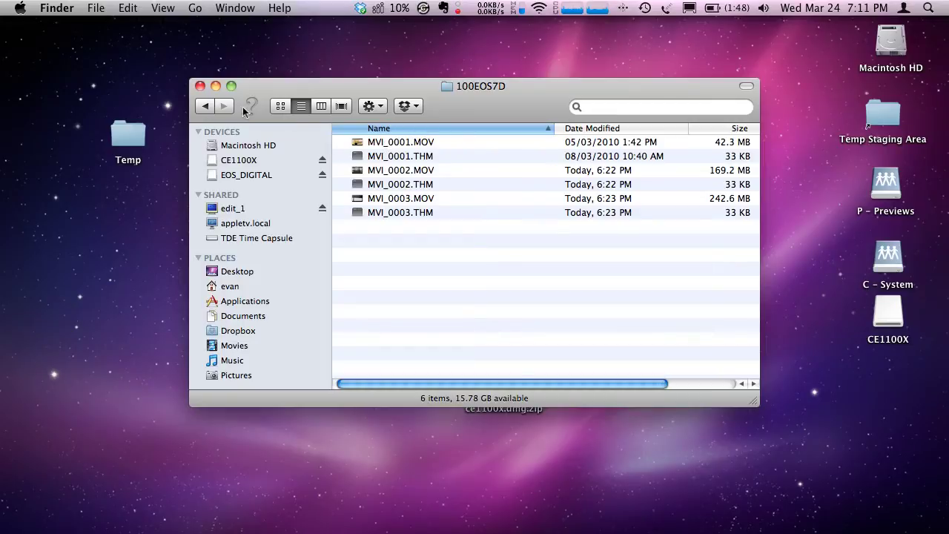
{"action": "left_click", "coordinate": [208, 108]}
{"action": "left_click", "coordinate": [207, 108]}
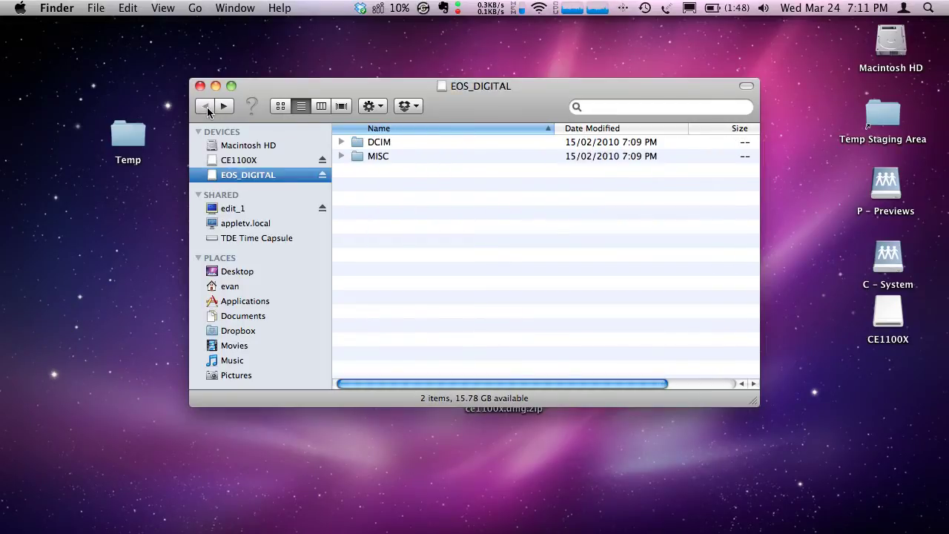
{"action": "left_click", "coordinate": [200, 86]}
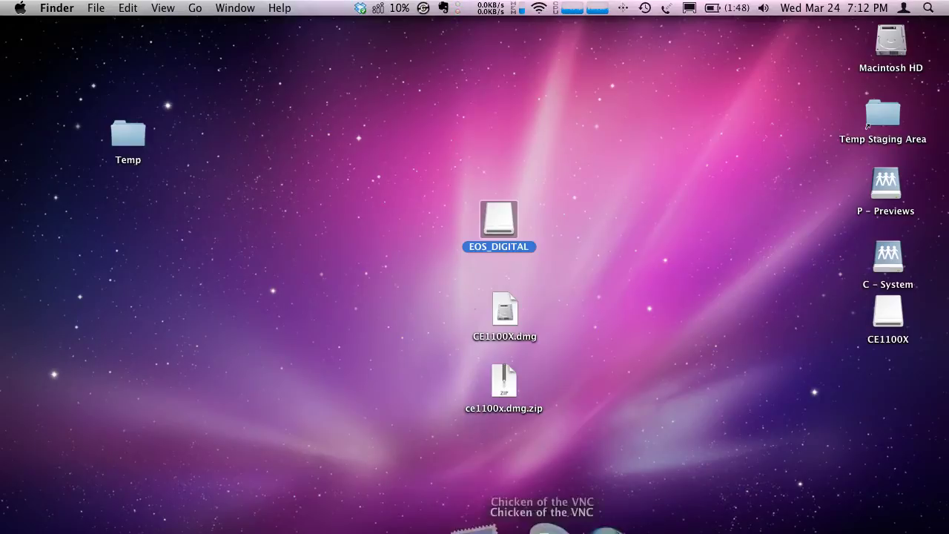
Create a new empty project in Final Cut Pro.
{"action": "left_click", "coordinate": [611, 523]}
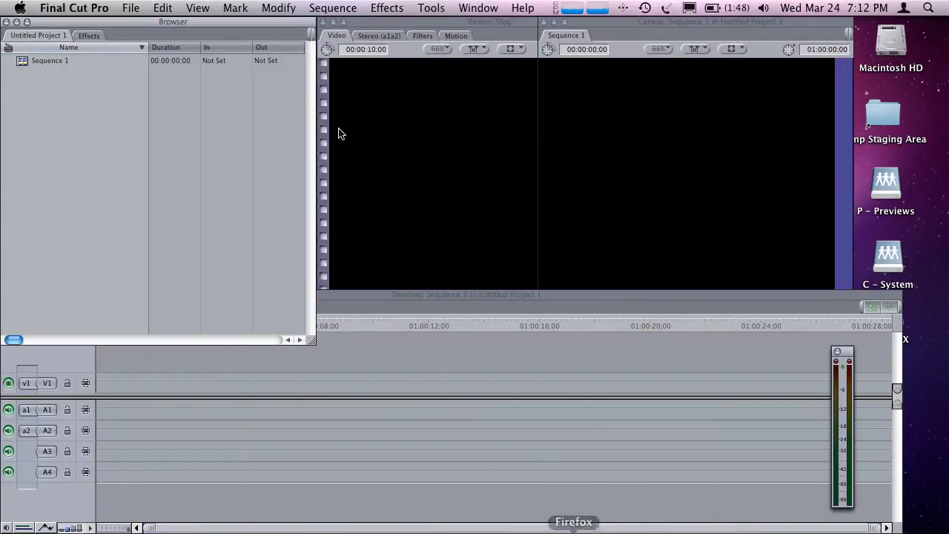
{"action": "left_click", "coordinate": [128, 9]}
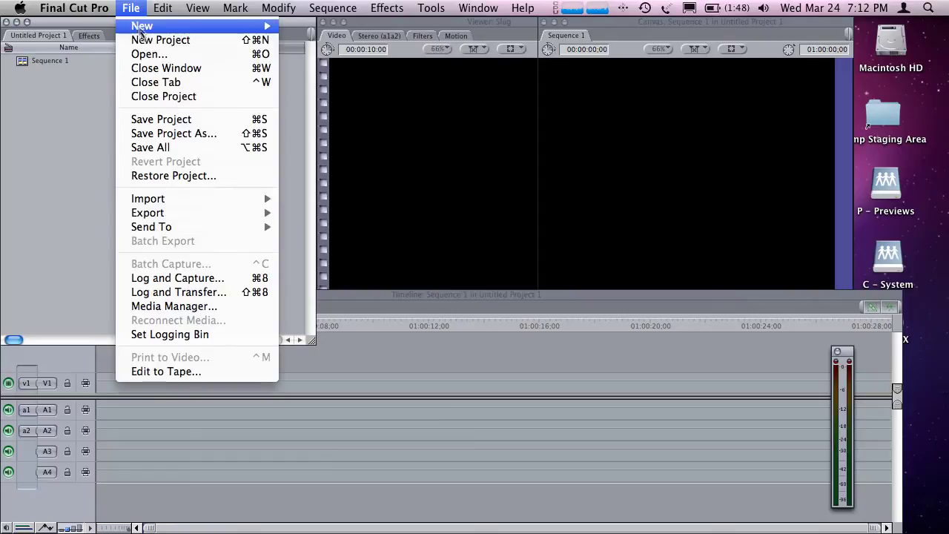
{"action": "left_click", "coordinate": [151, 46]}
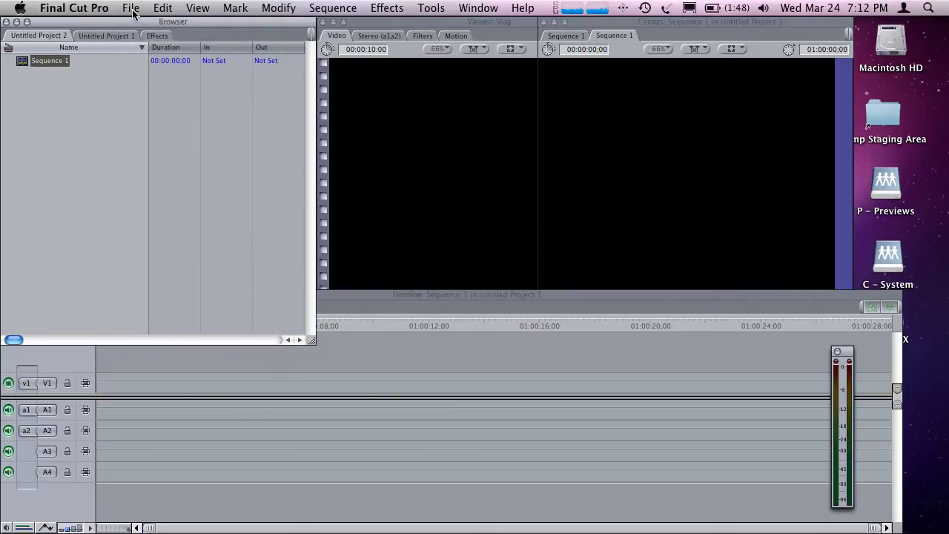
Save the new project to the Desktop as Delete.fcp.
{"action": "left_click", "coordinate": [133, 9]}
{"action": "left_click", "coordinate": [137, 133]}
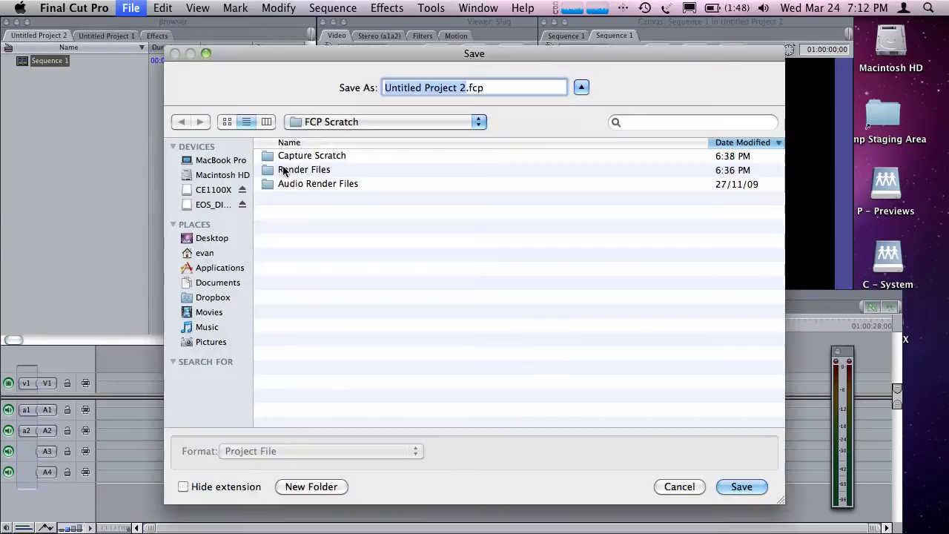
{"action": "left_click", "coordinate": [198, 285]}
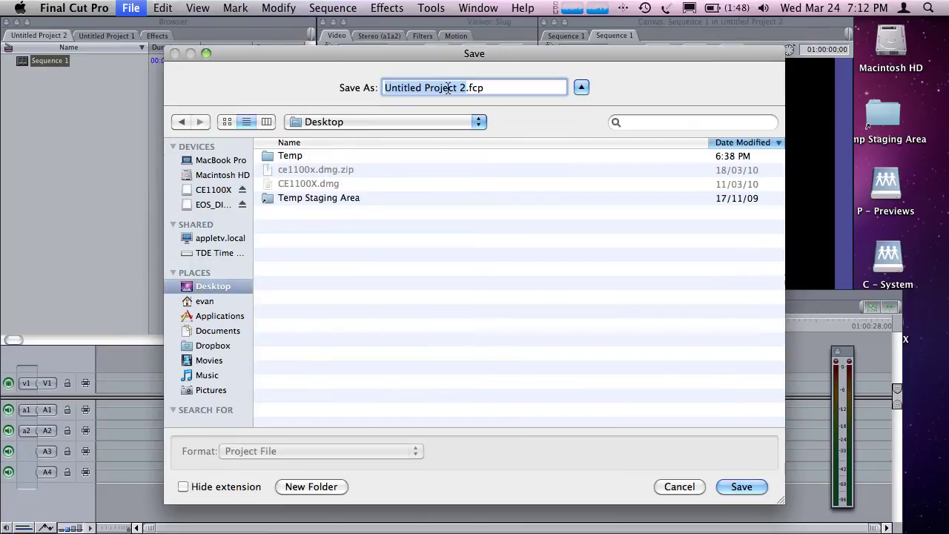
{"action": "type", "text": "Delete"}
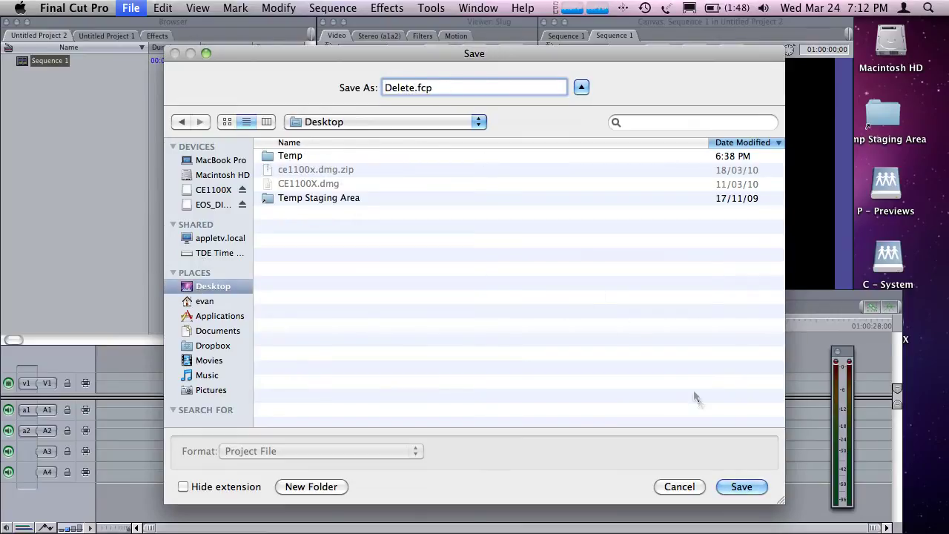
{"action": "left_click", "coordinate": [742, 486]}
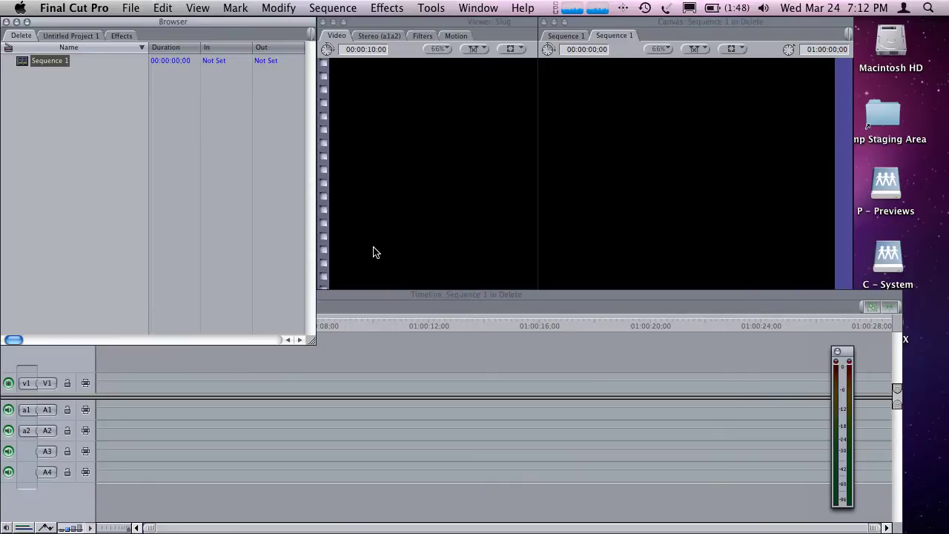
Open Log and Transfer and keep EOS MOVIE transcoding set to Apple ProRes 422 (HQ) in its preferences.
{"action": "left_click", "coordinate": [130, 9]}
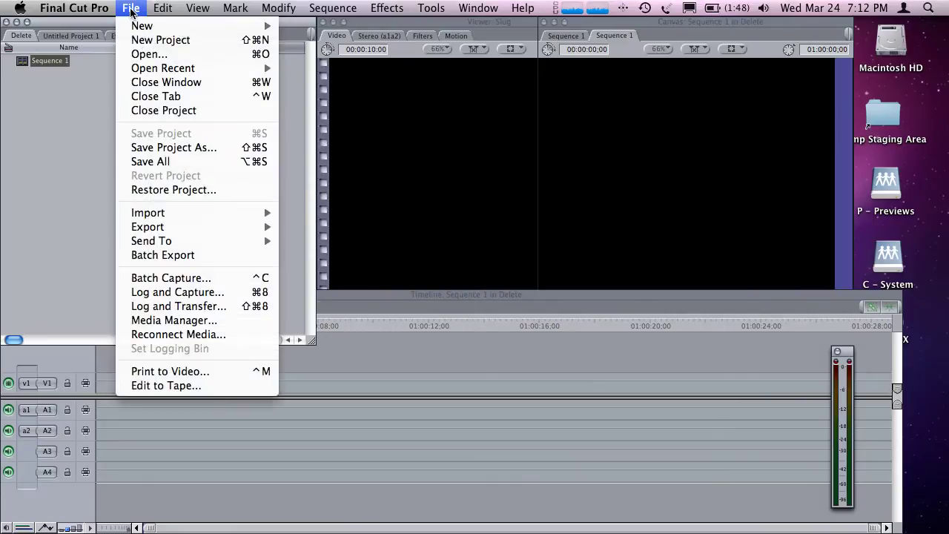
{"action": "left_click", "coordinate": [171, 307]}
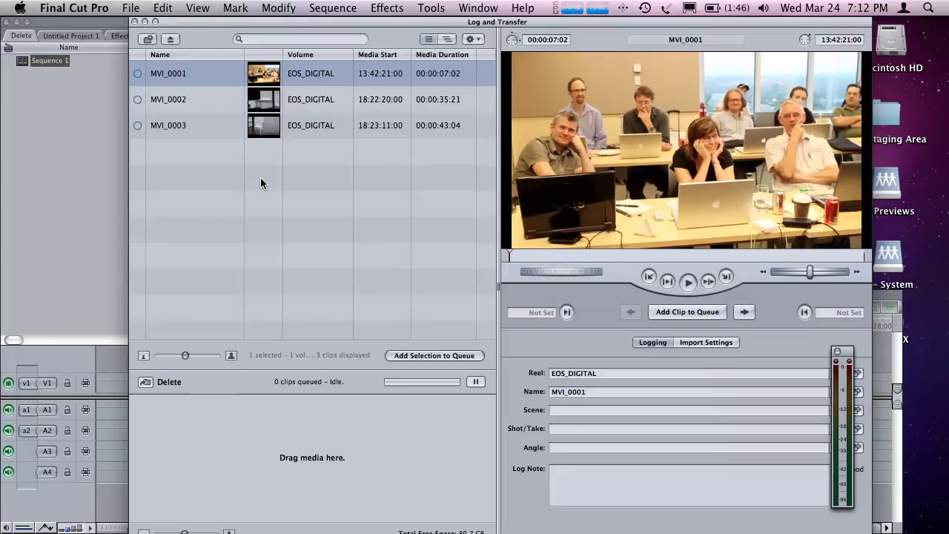
{"action": "left_click", "coordinate": [473, 39]}
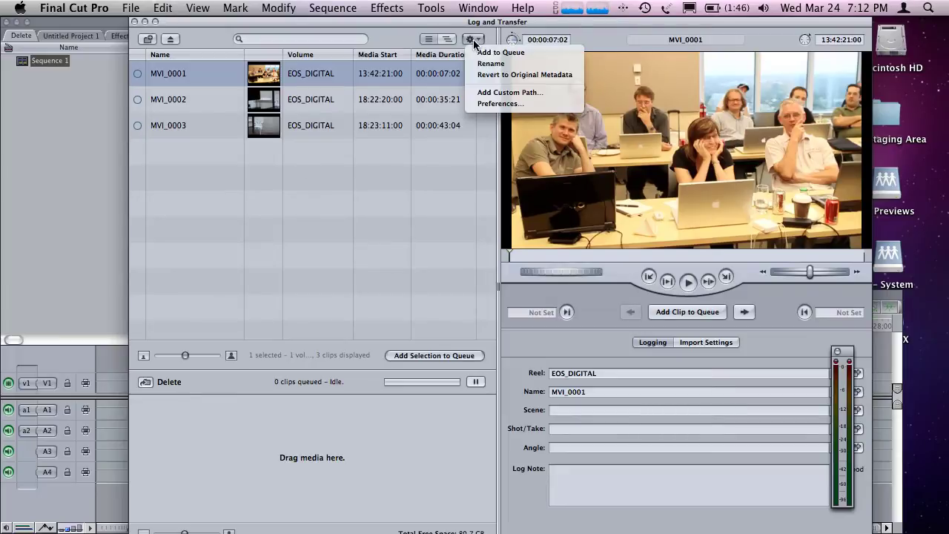
{"action": "left_click", "coordinate": [489, 103]}
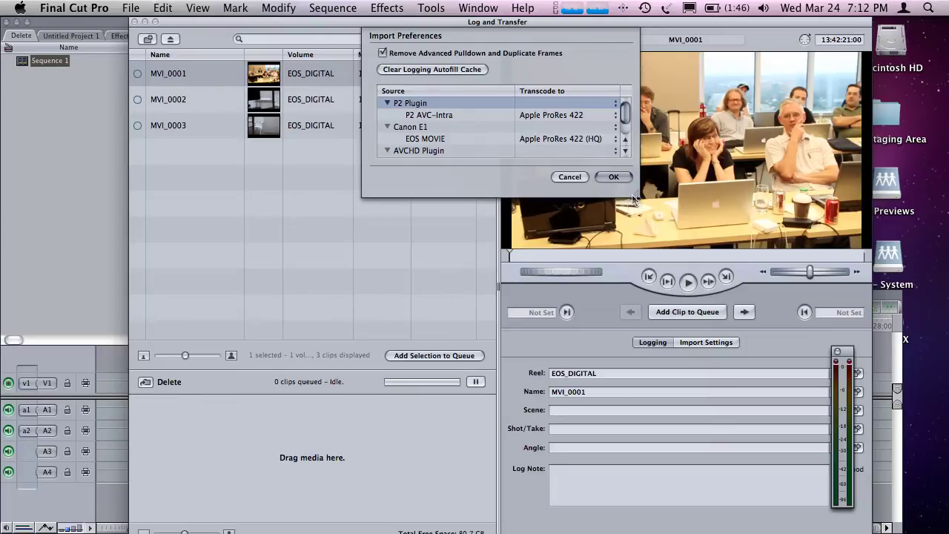
{"action": "left_click_drag", "start_coordinate": [635, 194], "coordinate": [670, 273]}
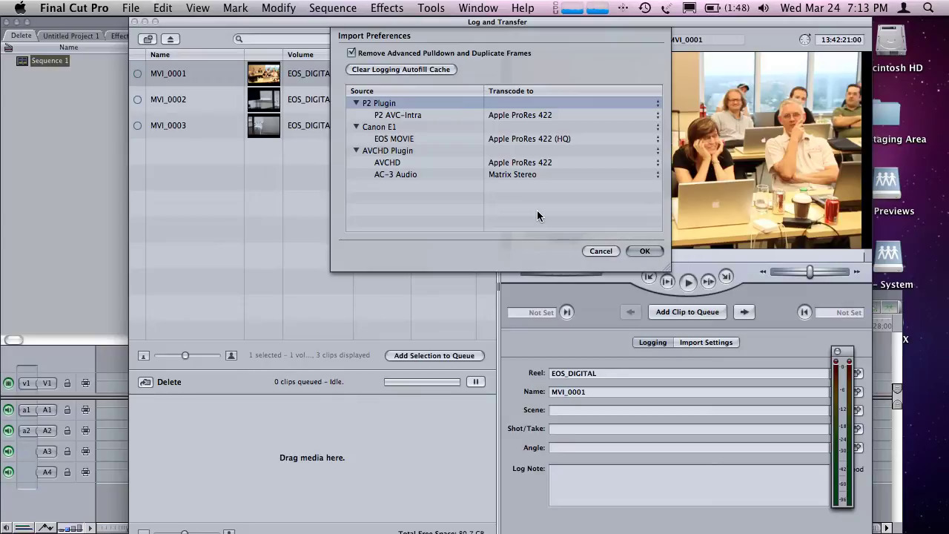
{"action": "left_click", "coordinate": [531, 140]}
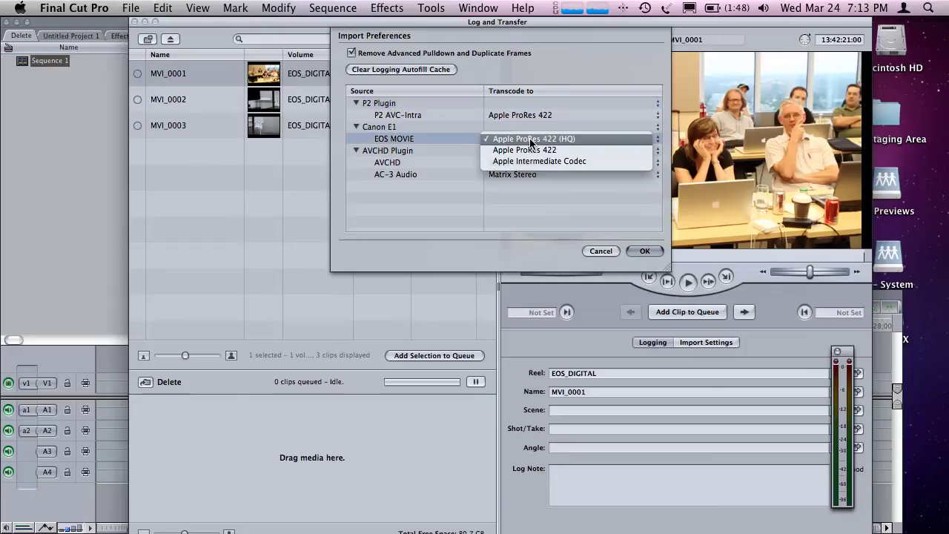
{"action": "left_click", "coordinate": [583, 142]}
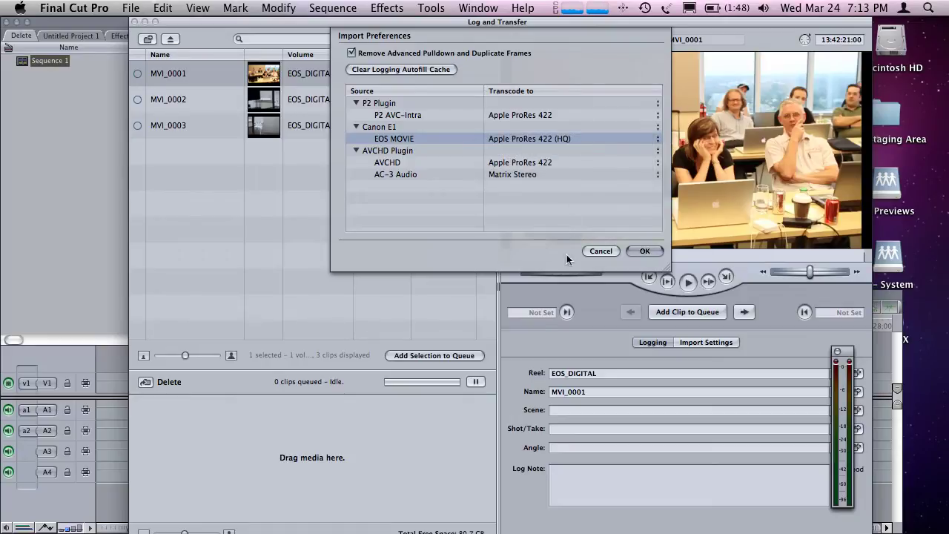
{"action": "left_click", "coordinate": [646, 250]}
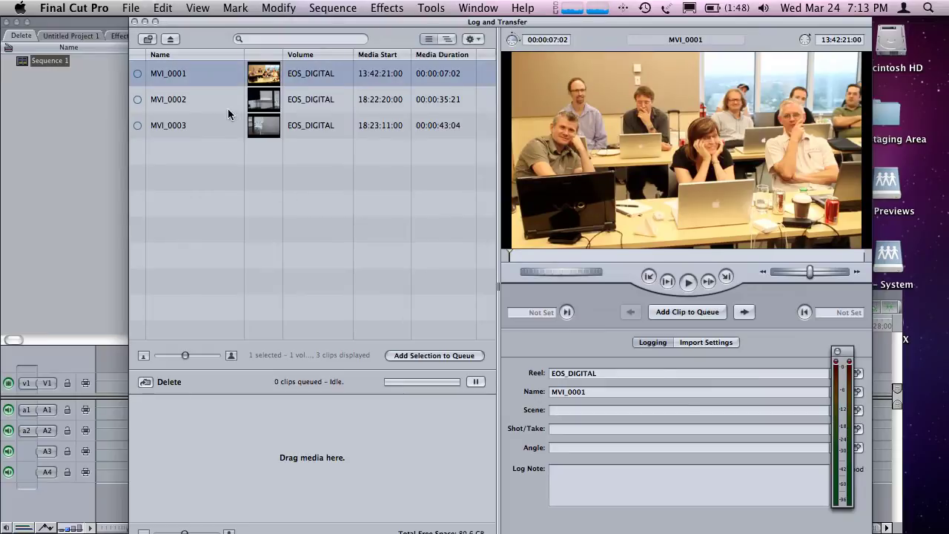
Queue MVI_0001 in Log and Transfer so it transcodes into the Delete project.
{"action": "left_click_drag", "start_coordinate": [269, 74], "coordinate": [235, 461]}
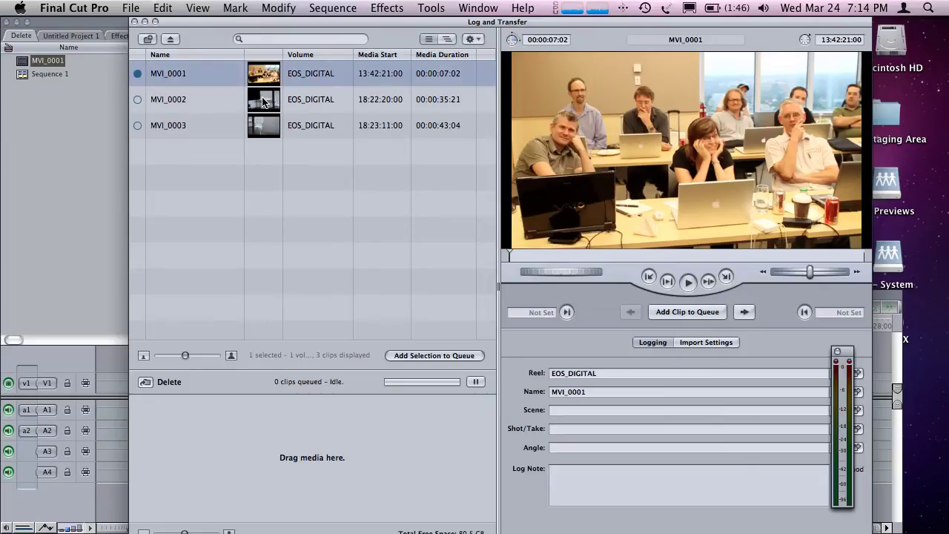
Add MVI_0002 to the Log and Transfer queue for ProRes transcoding.
{"action": "left_click_drag", "start_coordinate": [264, 101], "coordinate": [267, 423]}
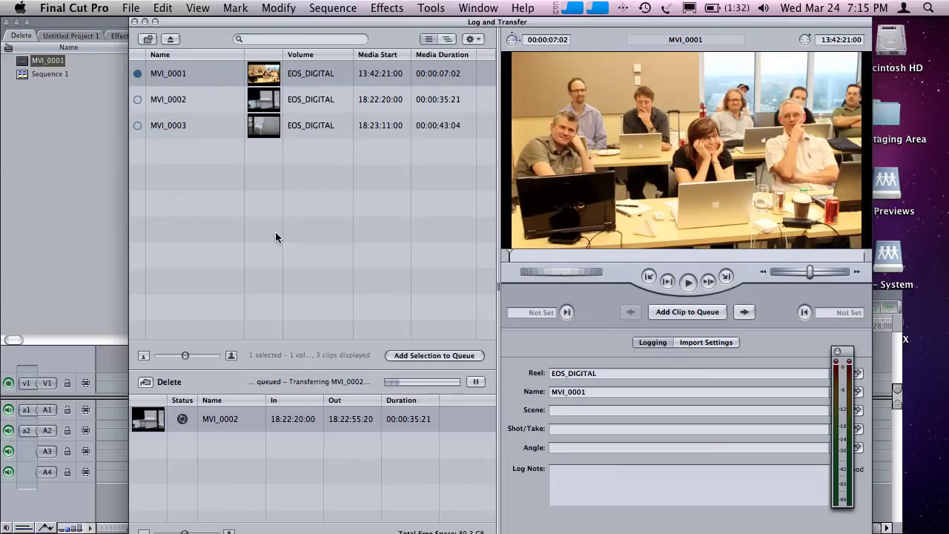
Place MVI_0001 into the Sequence 1 timeline, matching the sequence settings to the clip.
{"action": "left_click", "coordinate": [145, 22]}
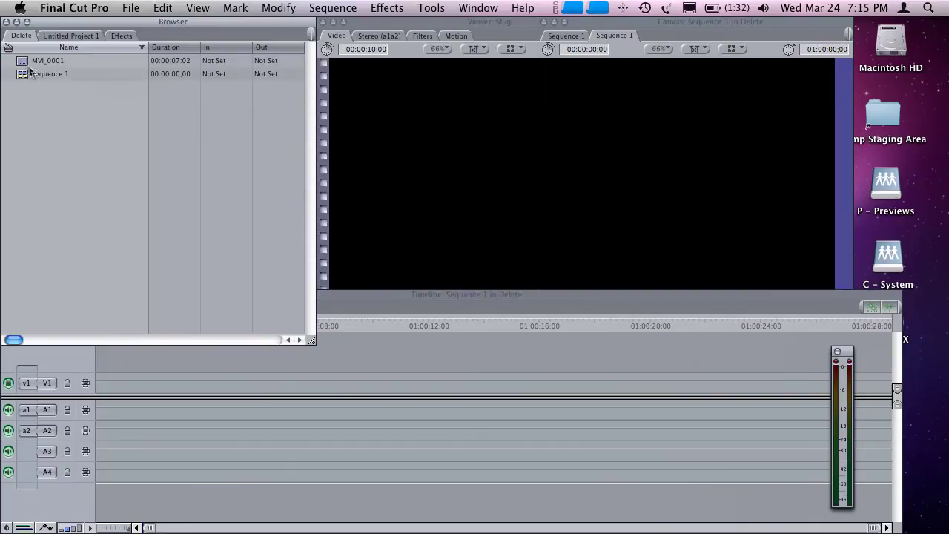
{"action": "left_click_drag", "start_coordinate": [48, 60], "coordinate": [101, 387]}
{"action": "left_click", "coordinate": [576, 196]}
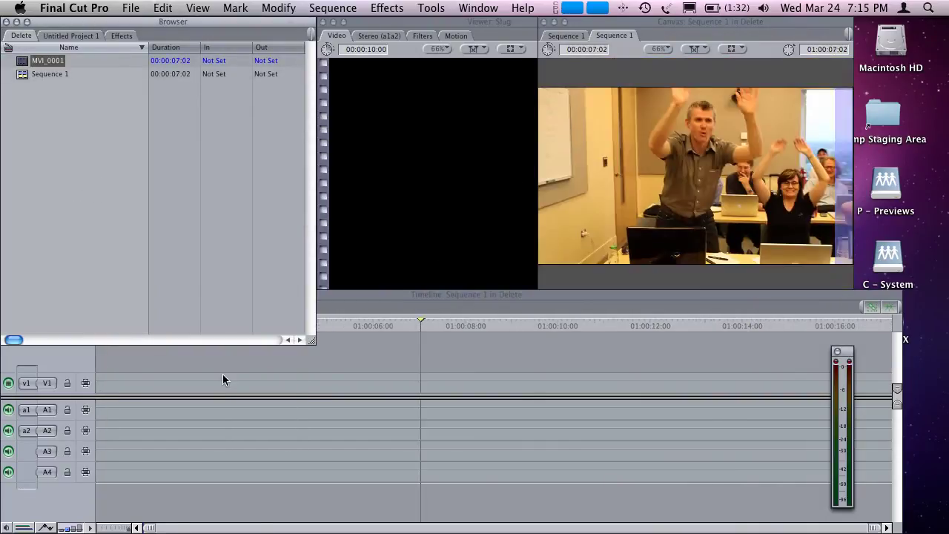
Play the sequence from near the clip's start, turning off future dropped-frame warnings.
{"action": "left_click_drag", "start_coordinate": [224, 325], "coordinate": [138, 331]}
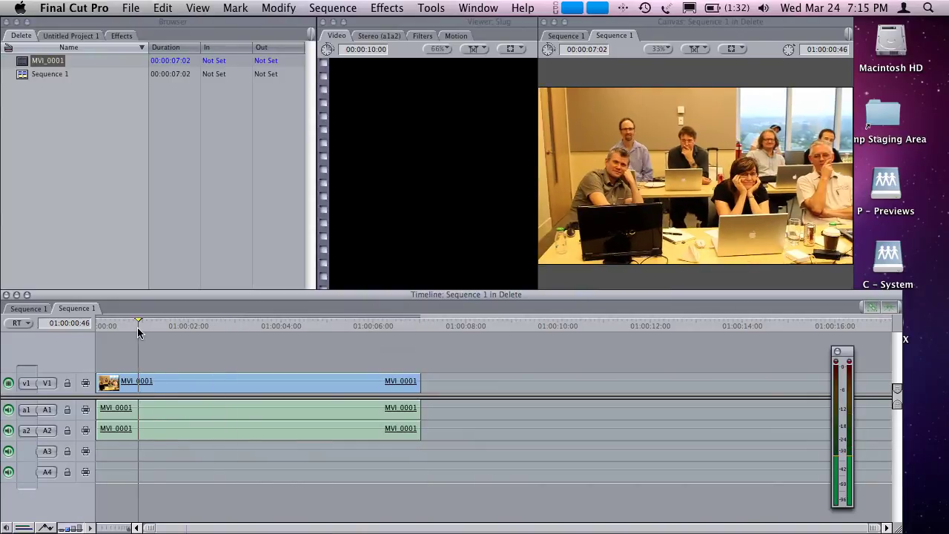
{"action": "key", "text": "space"}
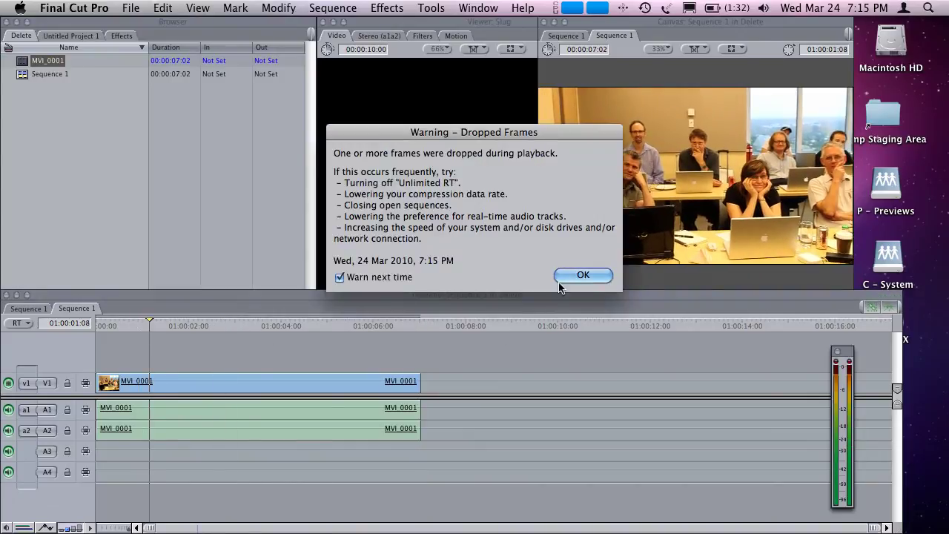
{"action": "left_click", "coordinate": [574, 275]}
{"action": "key", "text": "space"}
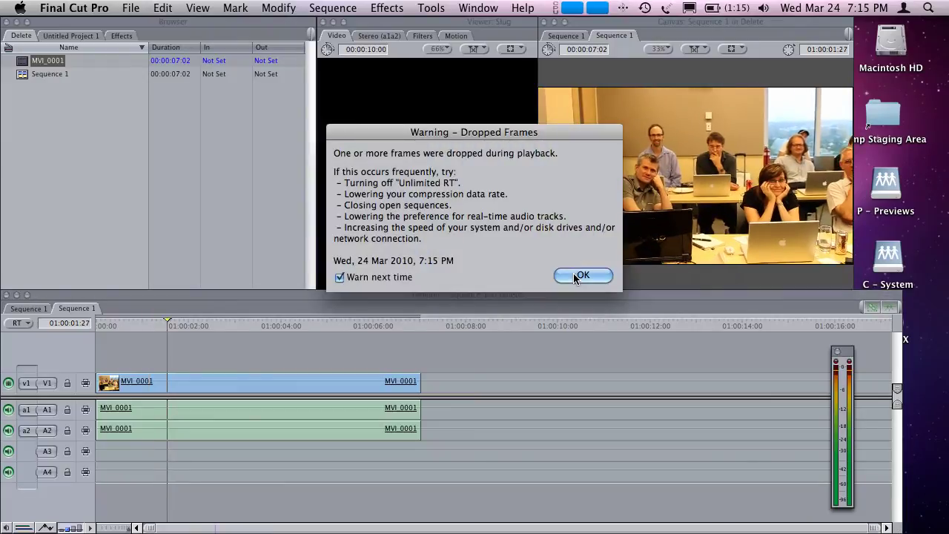
{"action": "left_click", "coordinate": [388, 278]}
{"action": "left_click", "coordinate": [578, 277]}
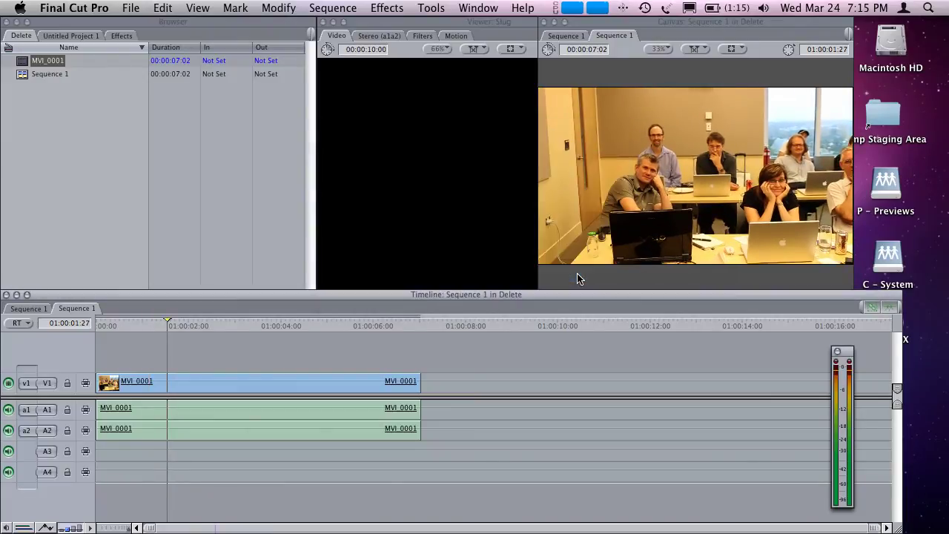
{"action": "key", "text": "space"}
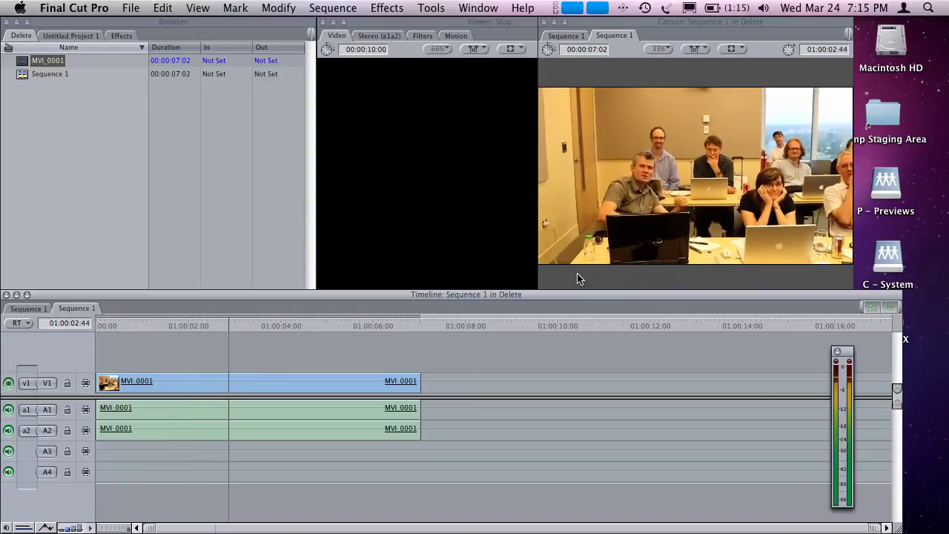